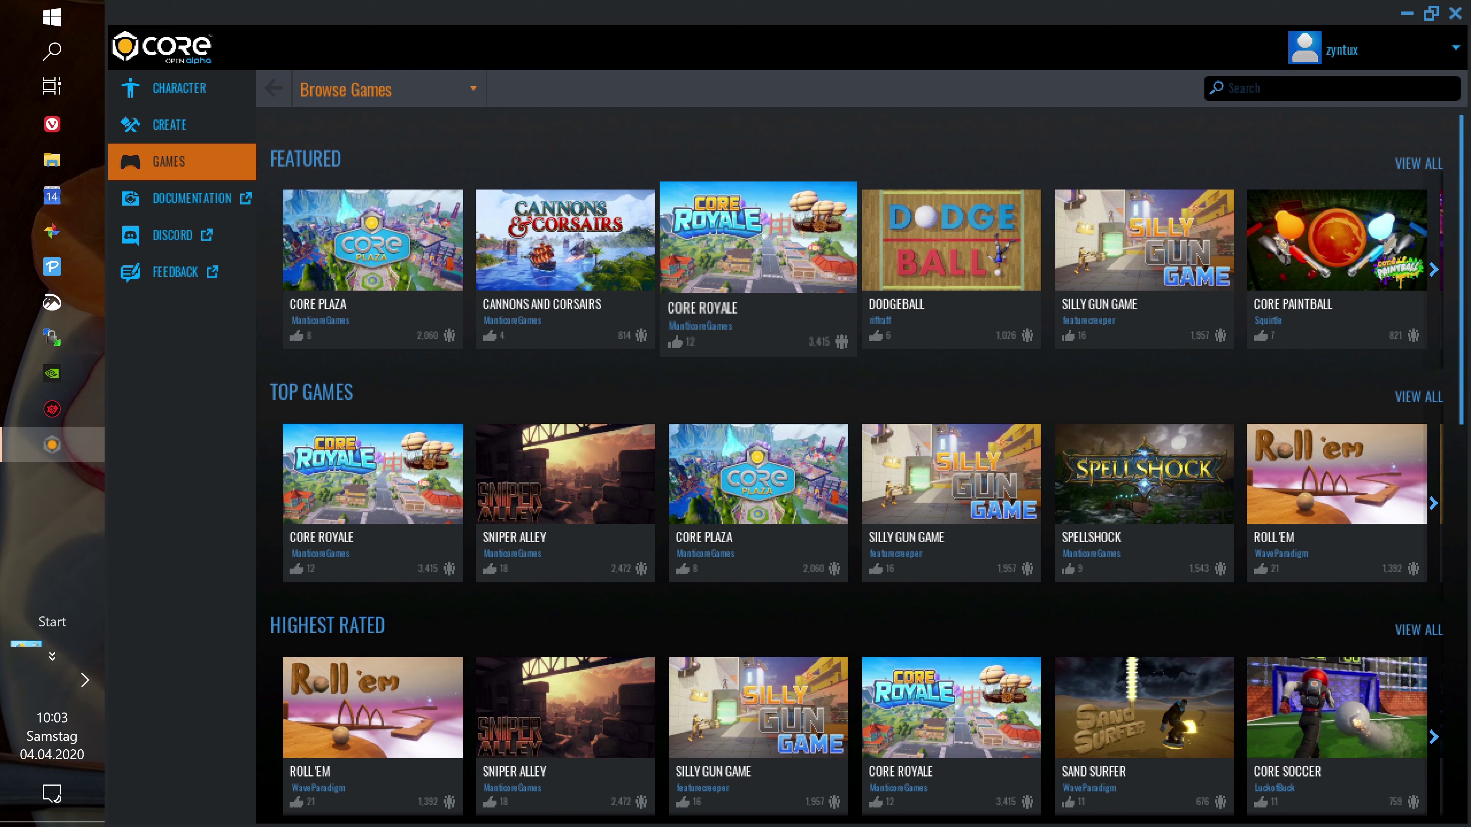
{"action": "scroll", "coordinate": [758, 261], "scroll_direction": "down", "scroll_amount": 3}
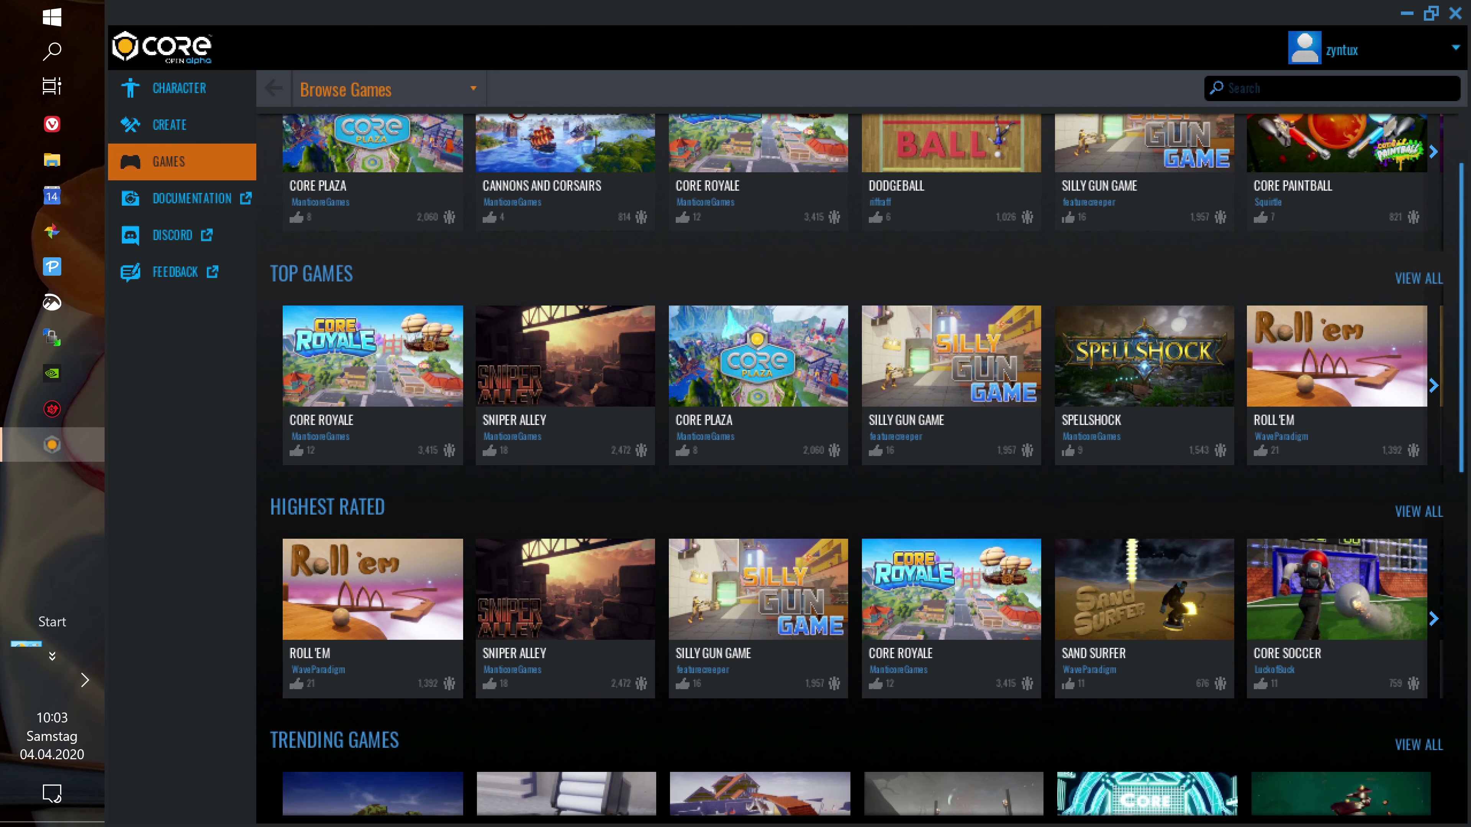
{"action": "scroll", "coordinate": [758, 260], "scroll_direction": "up", "scroll_amount": 2}
{"action": "scroll", "coordinate": [758, 261], "scroll_direction": "up", "scroll_amount": 1}
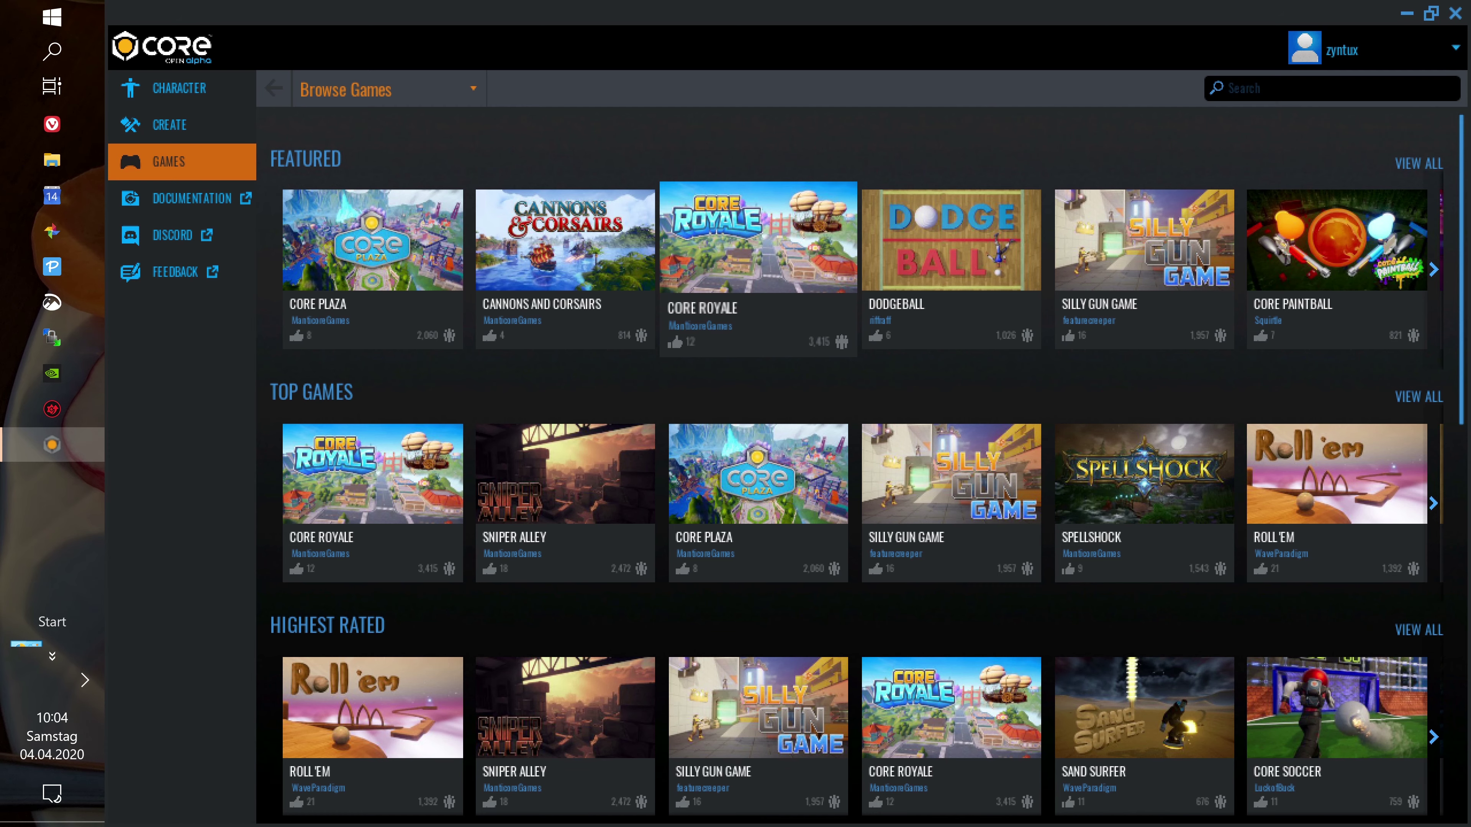
{"action": "scroll", "coordinate": [759, 261], "scroll_direction": "down", "scroll_amount": 4}
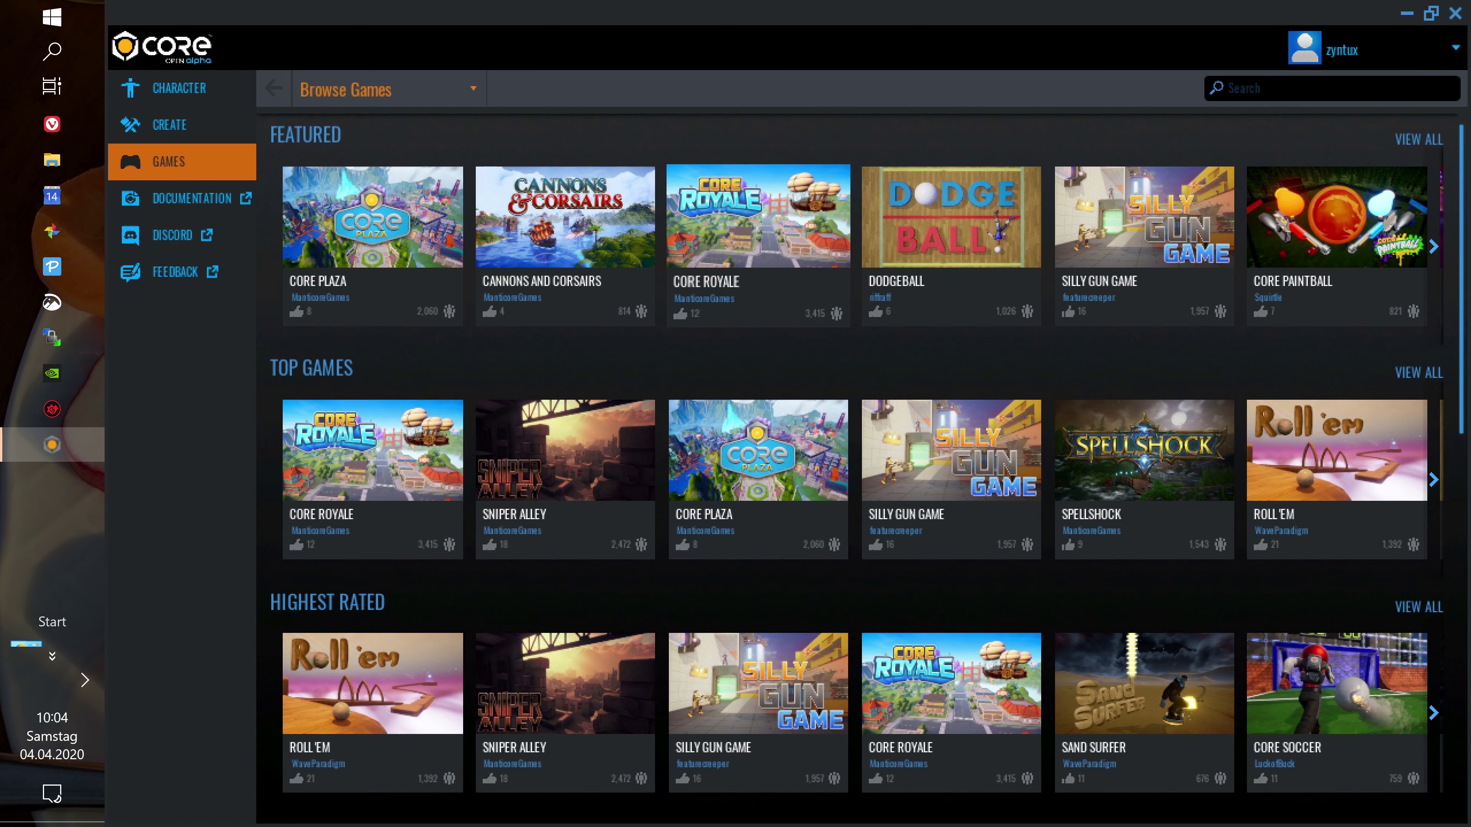
{"action": "scroll", "coordinate": [758, 232], "scroll_direction": "down", "scroll_amount": 2}
{"action": "scroll", "coordinate": [758, 232], "scroll_direction": "down", "scroll_amount": 1}
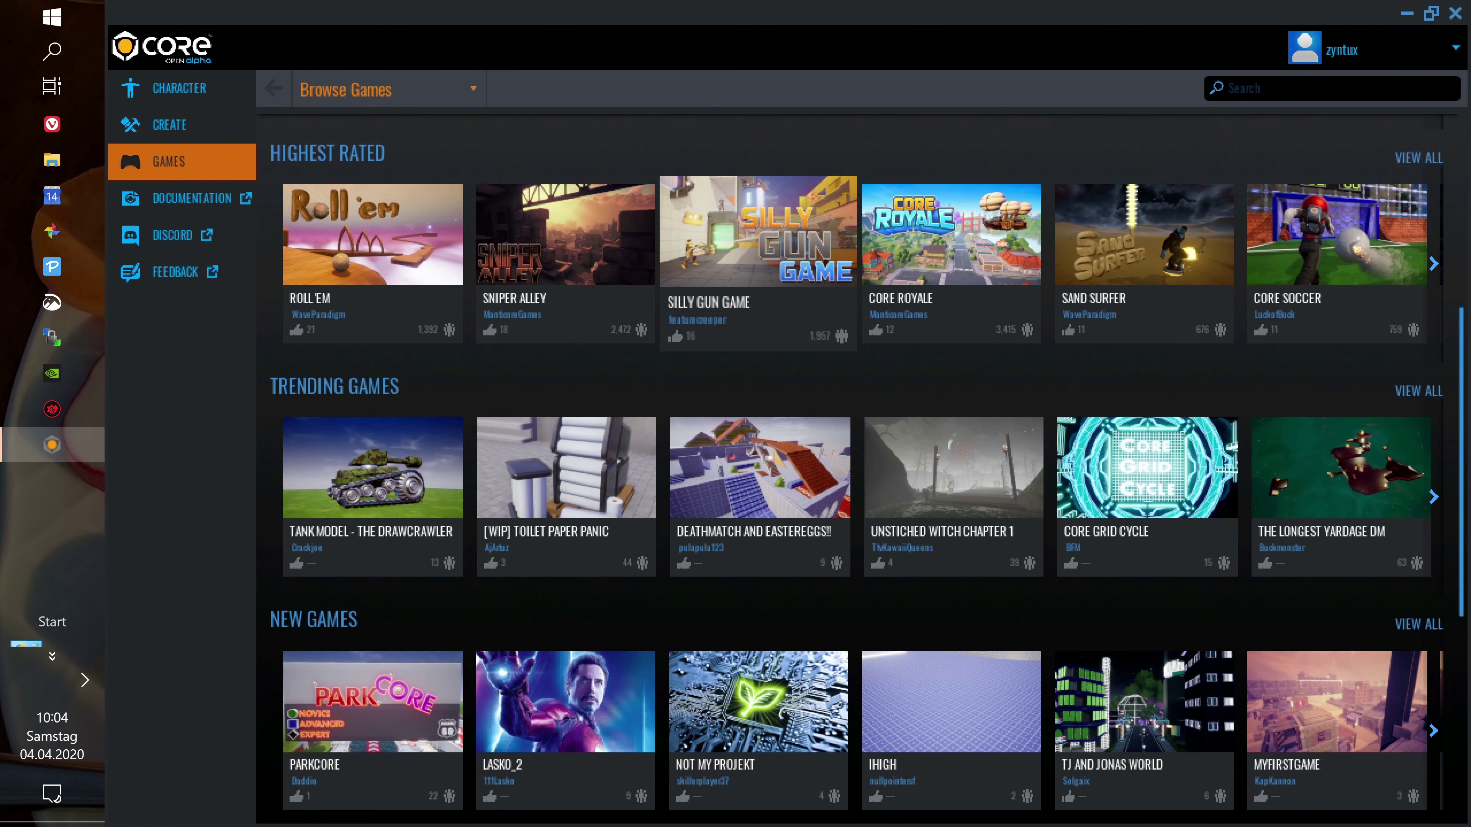
{"action": "scroll", "coordinate": [758, 231], "scroll_direction": "down", "scroll_amount": 1}
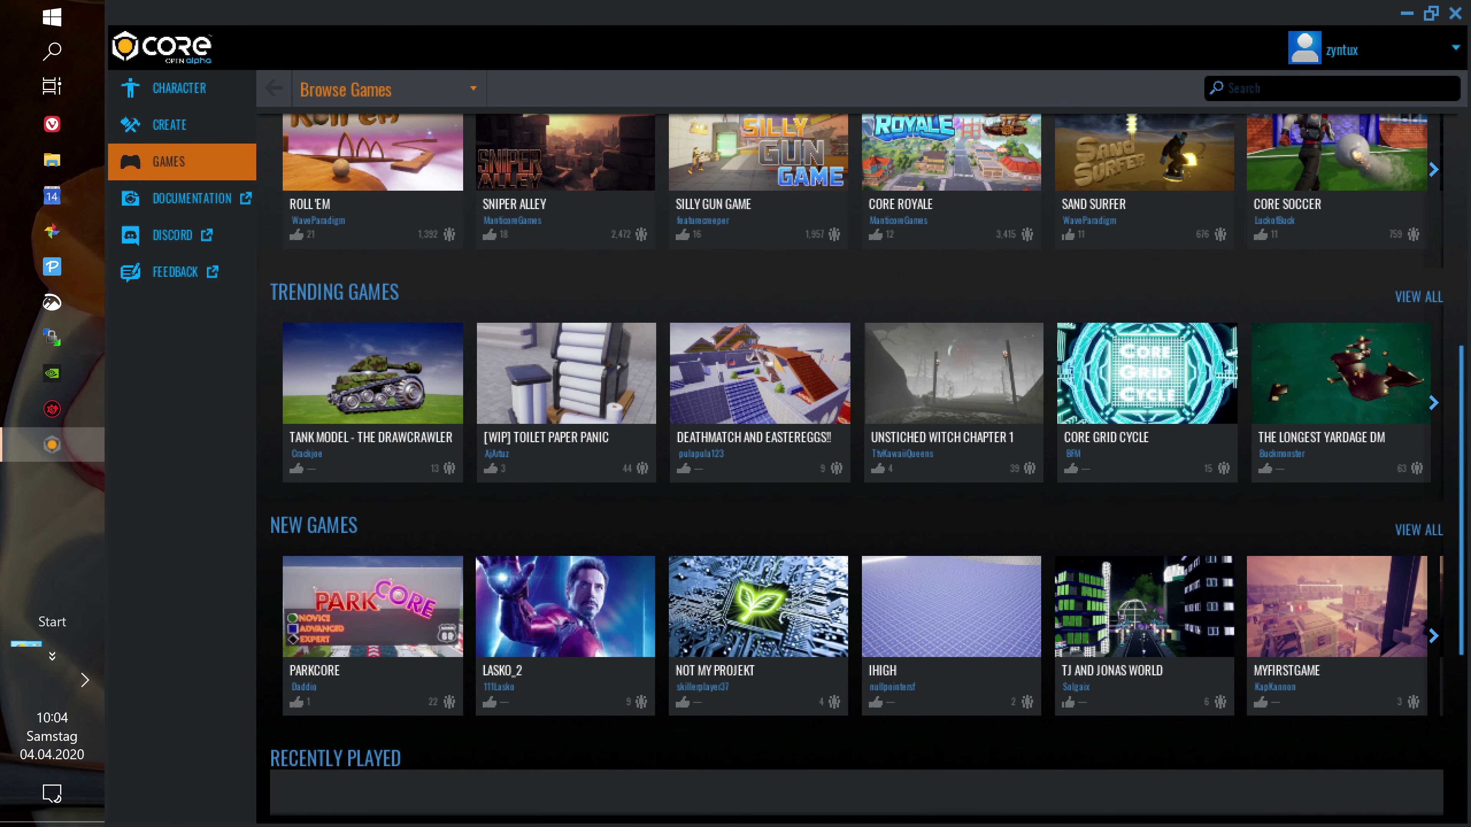
{"action": "scroll", "coordinate": [566, 377], "scroll_direction": "down", "scroll_amount": 1}
{"action": "scroll", "coordinate": [566, 377], "scroll_direction": "down", "scroll_amount": 2}
{"action": "scroll", "coordinate": [759, 406], "scroll_direction": "up", "scroll_amount": 10}
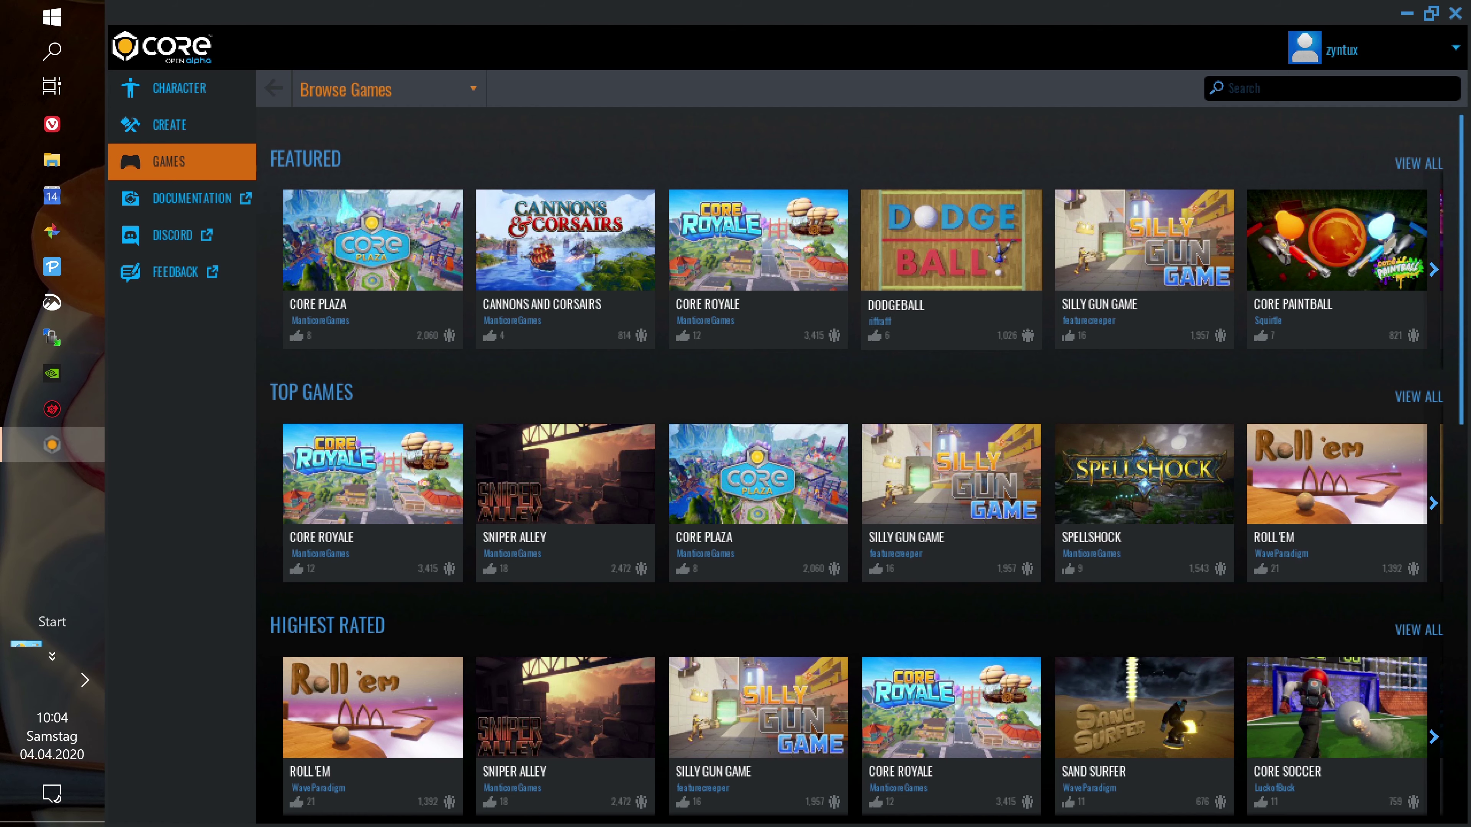
{"action": "scroll", "coordinate": [949, 406], "scroll_direction": "down", "scroll_amount": 2}
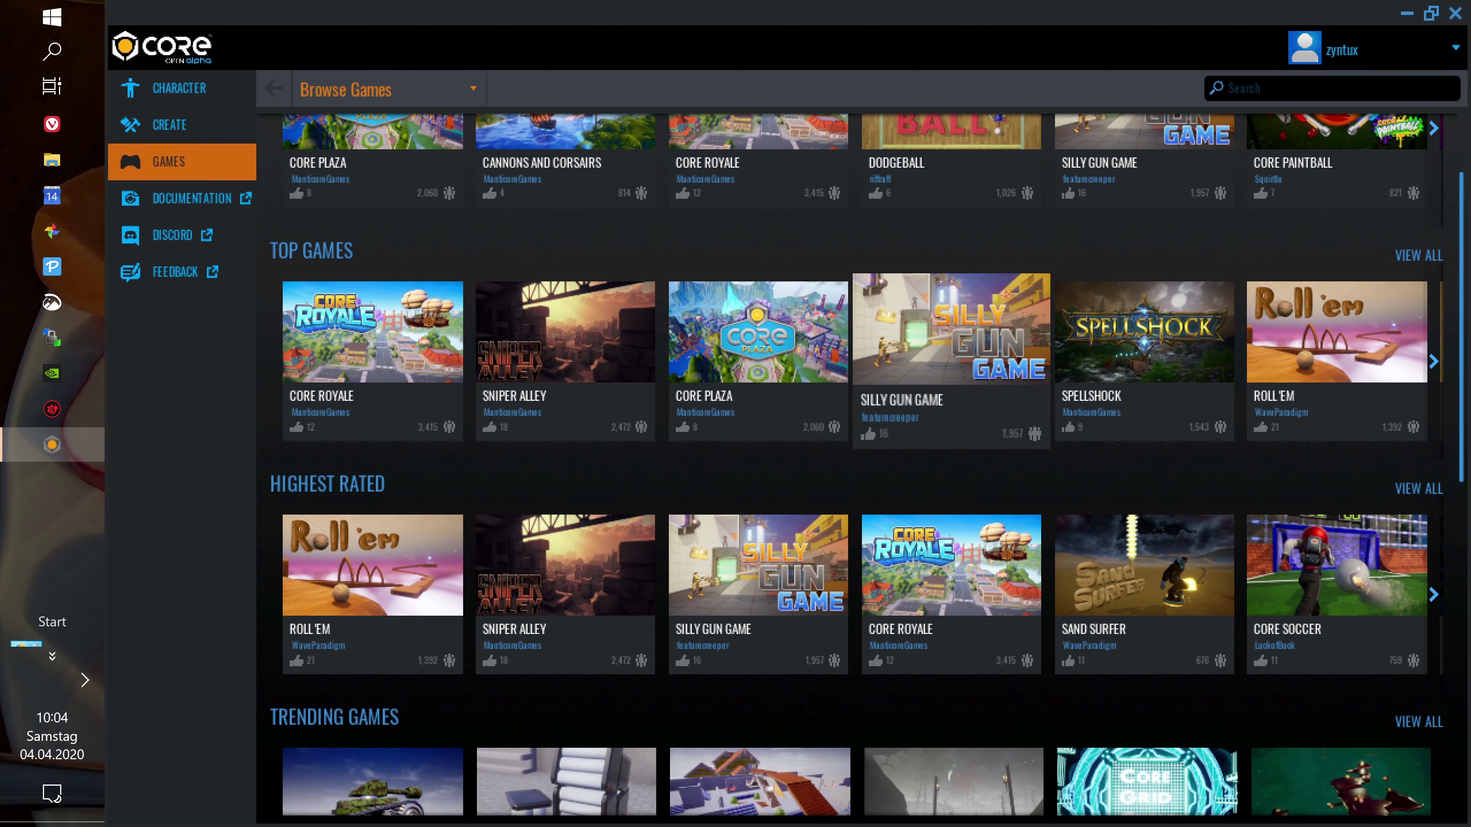
Step: Start playing one of the games listed on the Browse Games page
{"action": "left_click", "coordinate": [949, 348]}
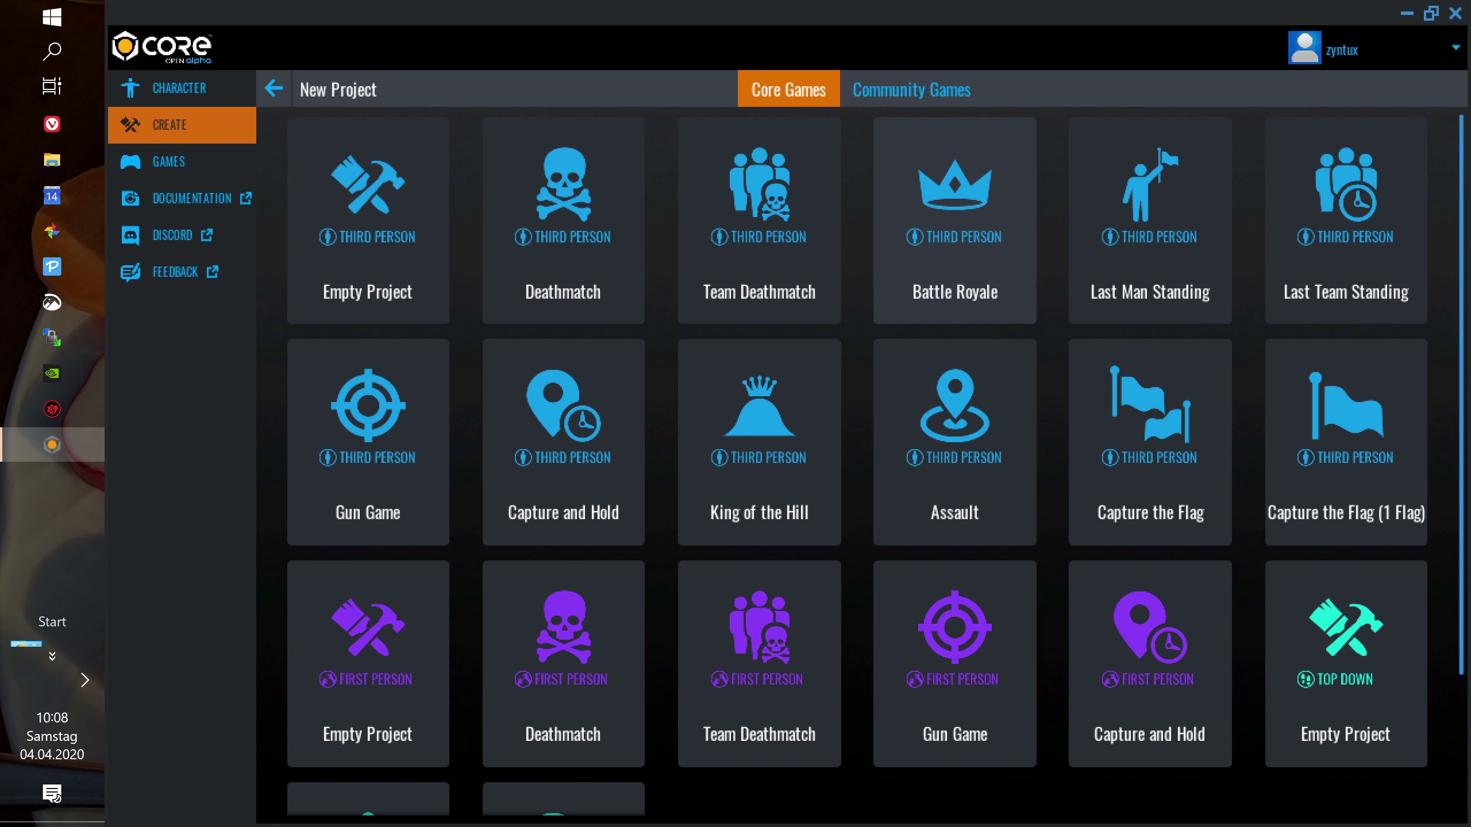
{"action": "scroll", "coordinate": [367, 481], "scroll_direction": "down", "scroll_amount": 3}
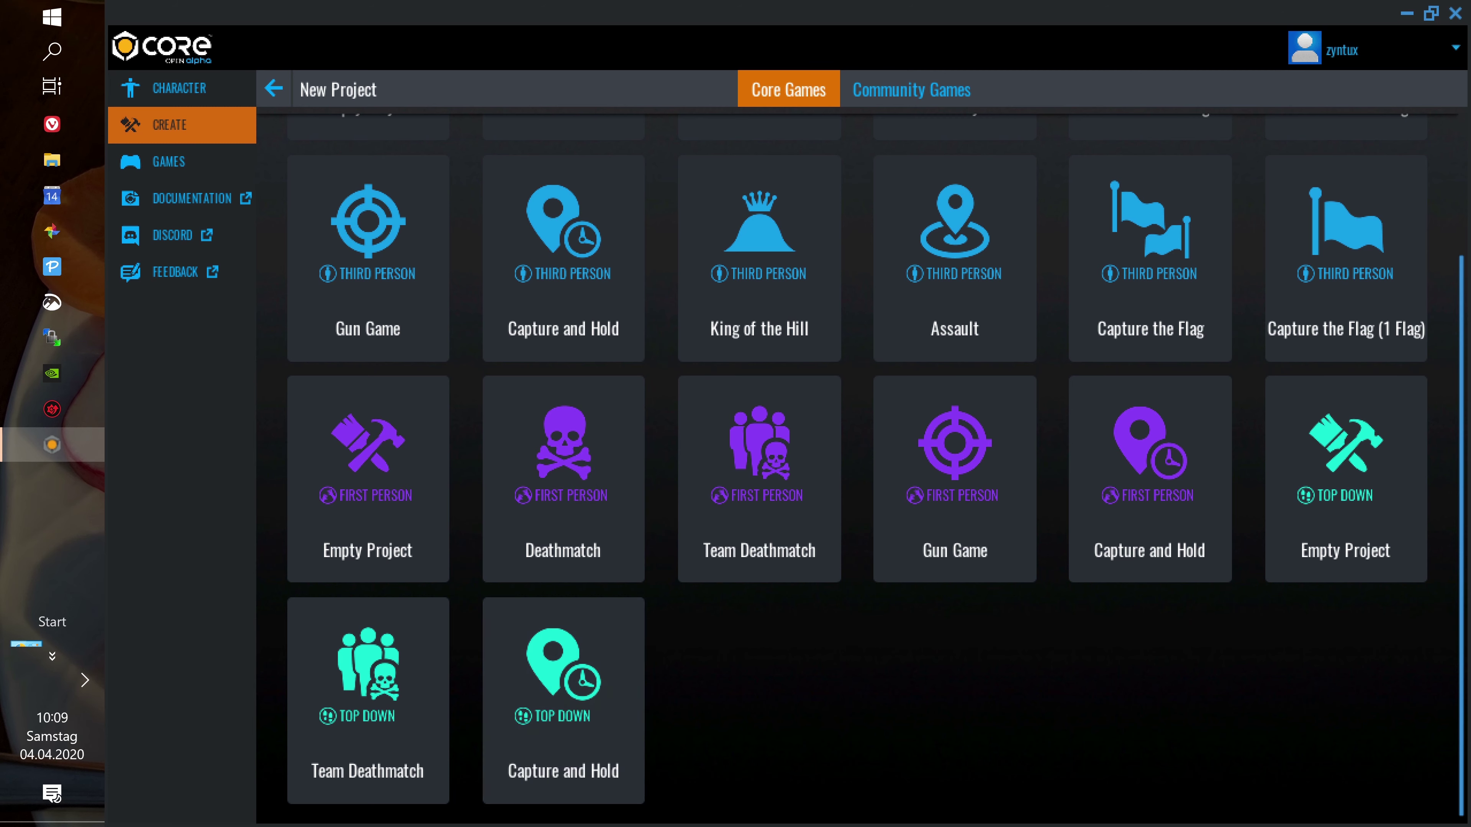
{"action": "scroll", "coordinate": [955, 289], "scroll_direction": "up", "scroll_amount": 3}
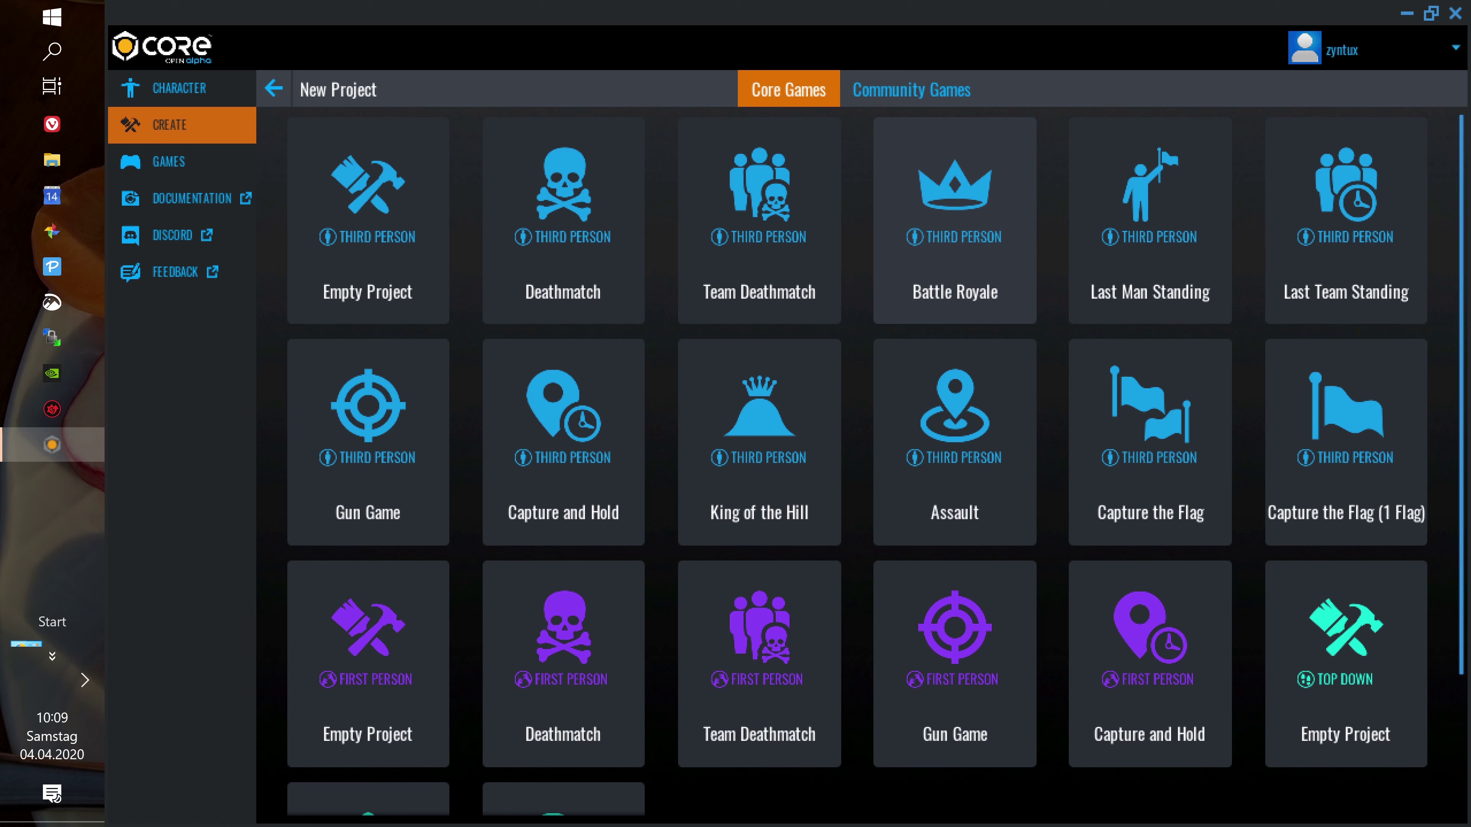
Step: Create a new Battle Royale project named TestProjekt from the template
{"action": "left_click", "coordinate": [954, 220]}
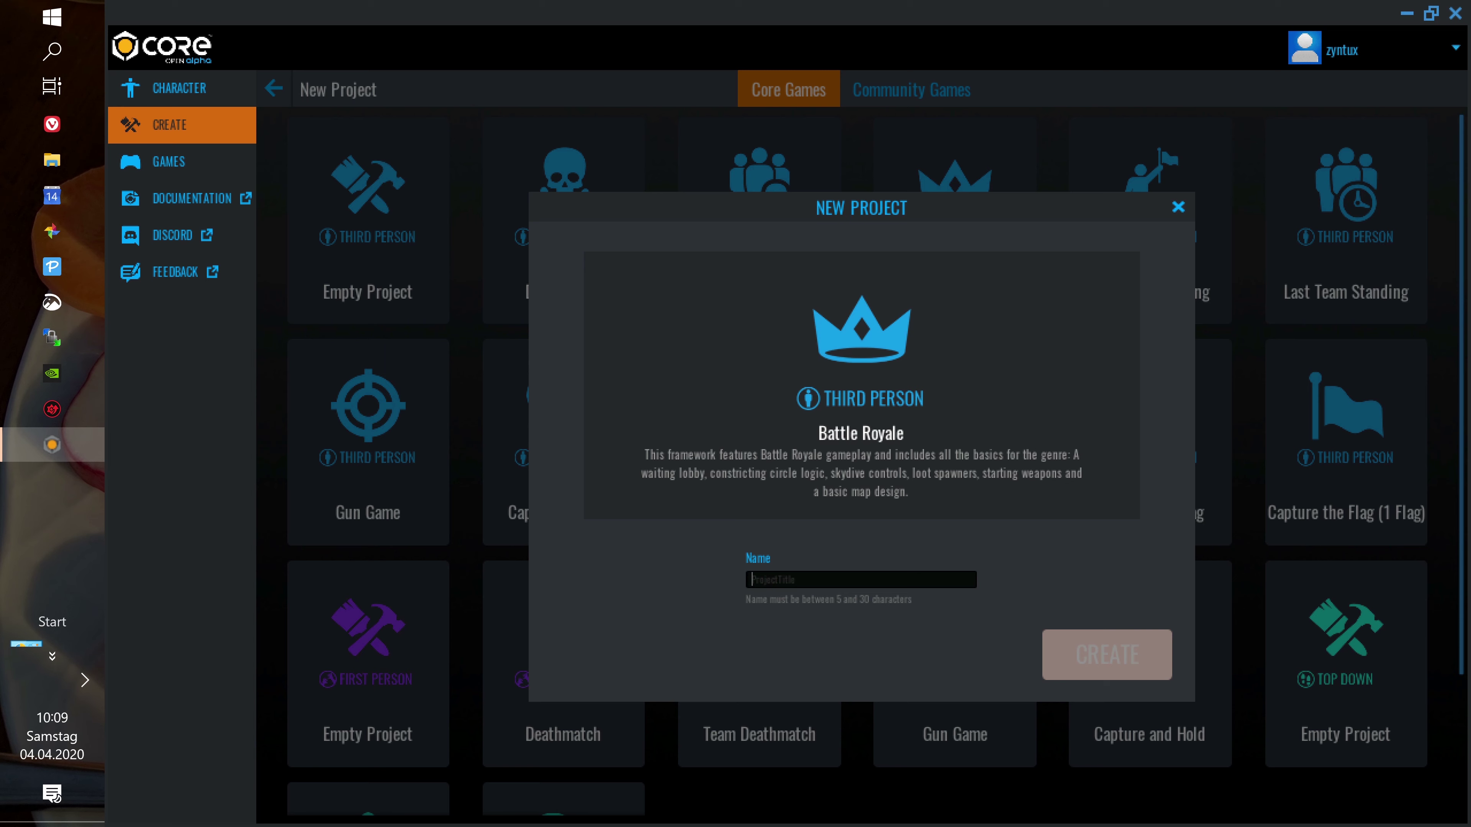
{"action": "type", "text": "Test"}
{"action": "type", "text": "Projekt"}
{"action": "key", "text": "Return"}
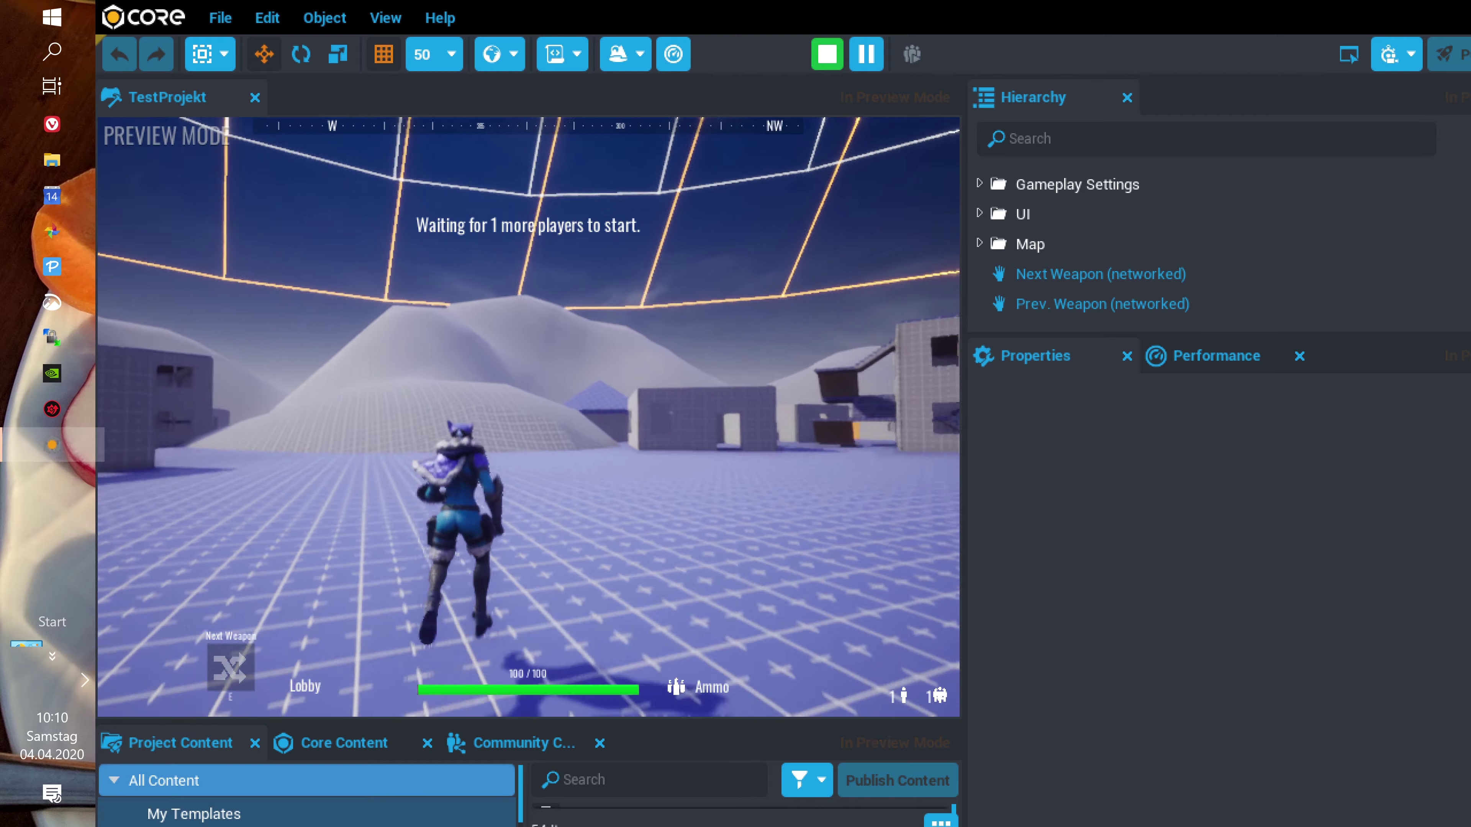
Step: Run the preview character toward the town building, then stop Preview Mode
{"action": "key", "text": "w"}
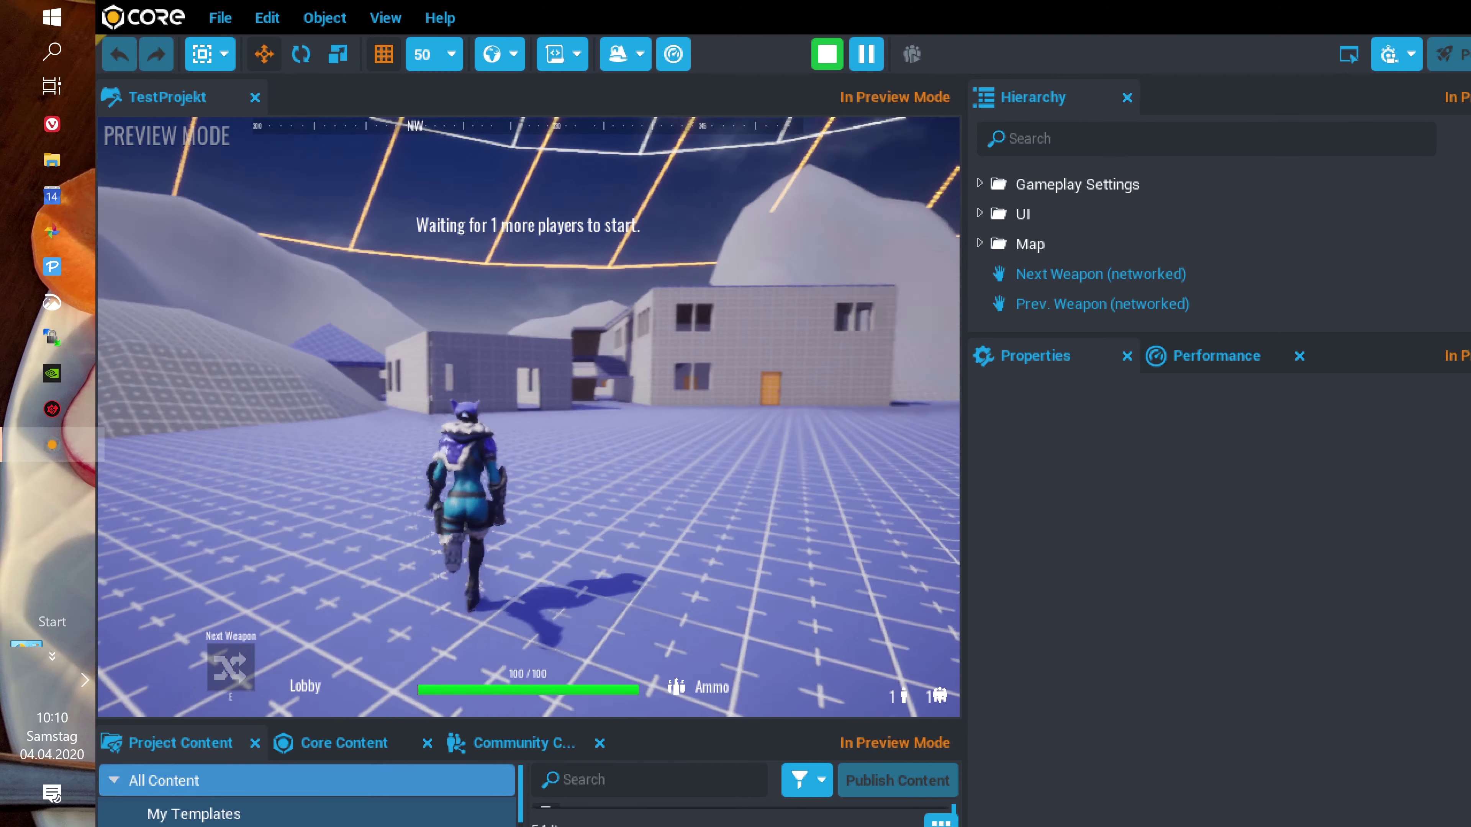
{"action": "key", "text": "w"}
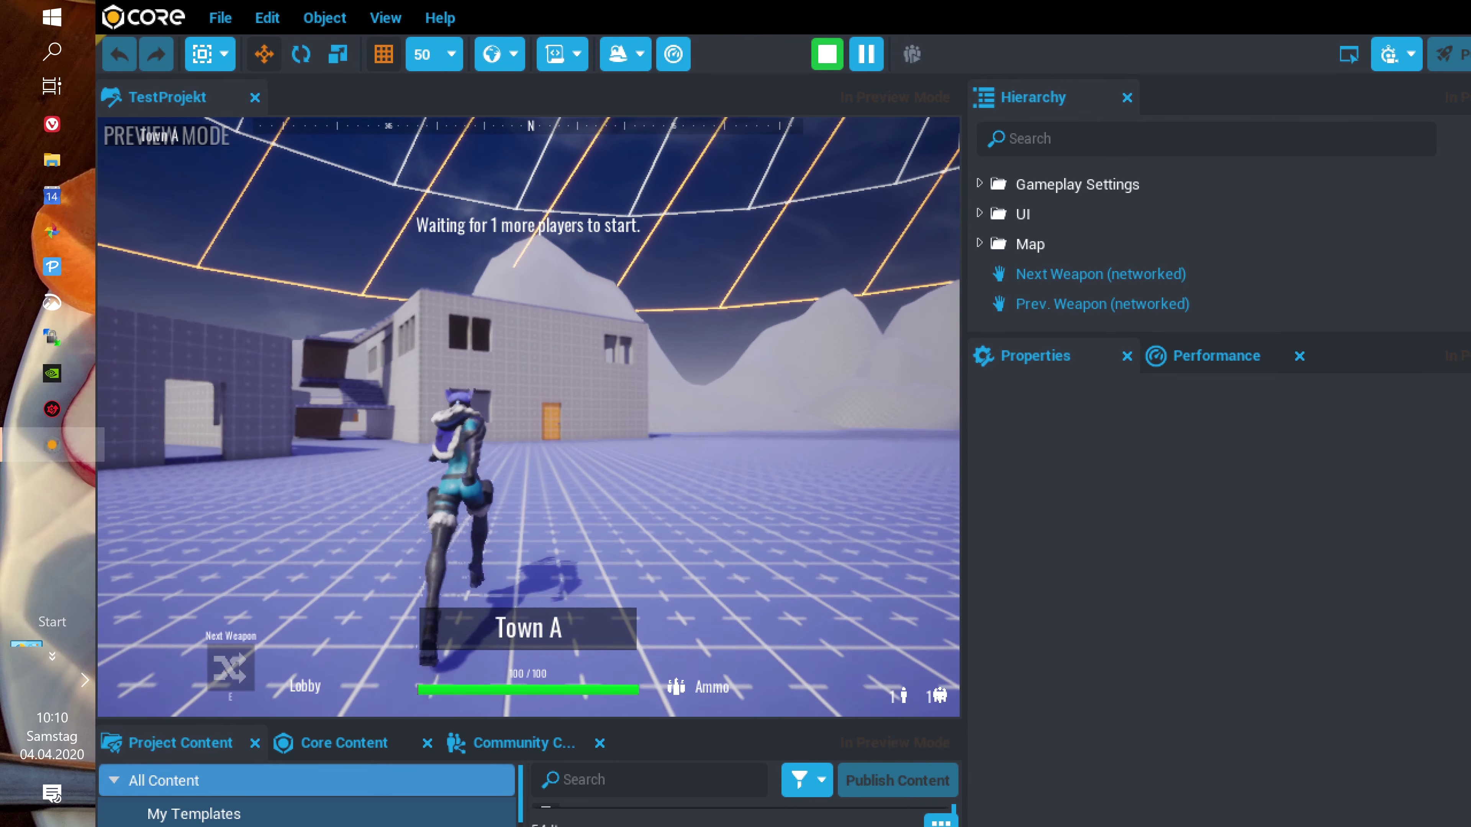
{"action": "left_click", "coordinate": [827, 54]}
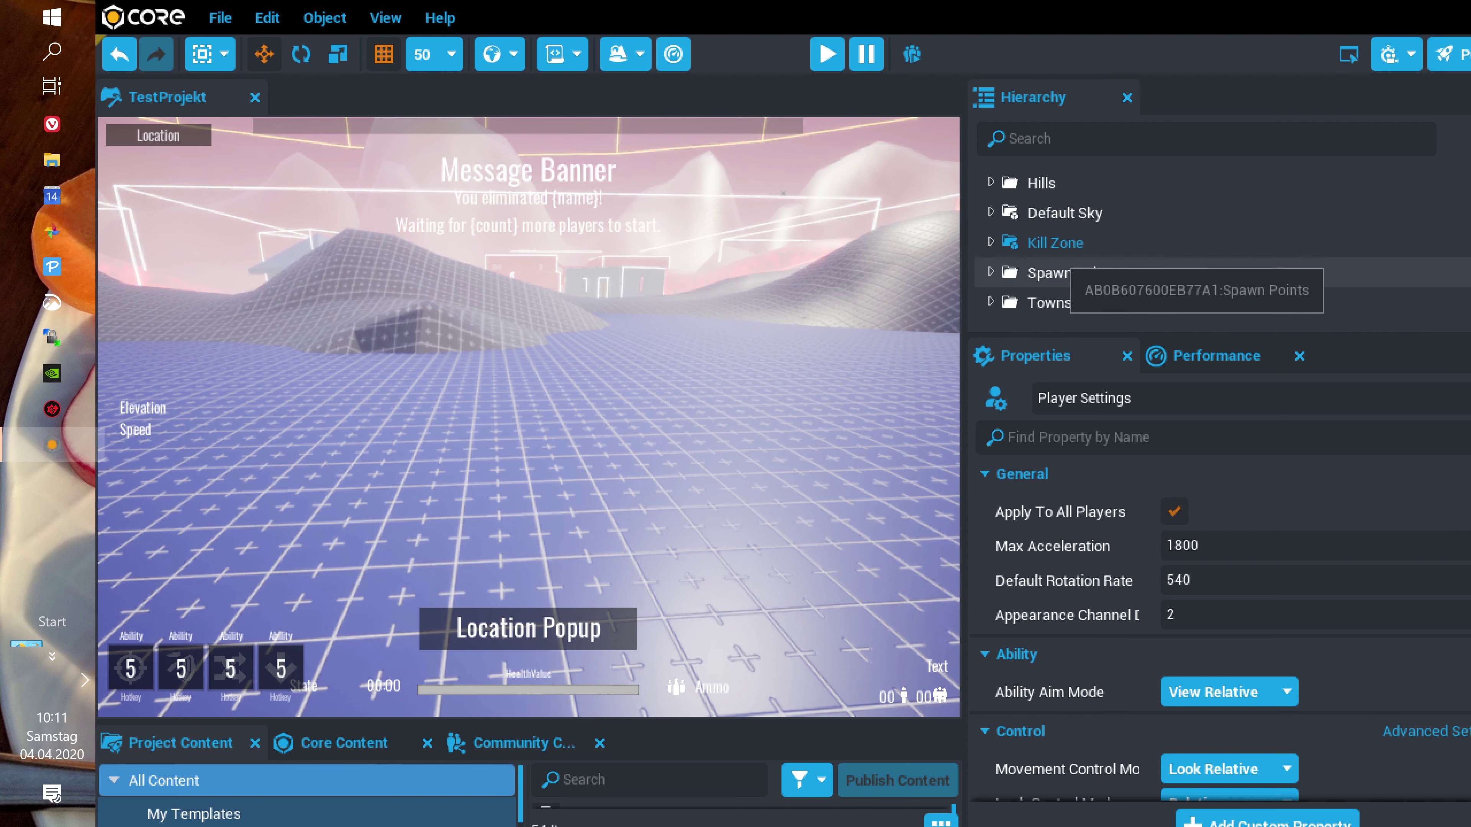
Step: Select the map's Default Floor and bring up its Material Picker from Properties
{"action": "scroll", "coordinate": [1066, 278], "scroll_direction": "up", "scroll_amount": 1}
{"action": "scroll", "coordinate": [1100, 249], "scroll_direction": "up", "scroll_amount": 1}
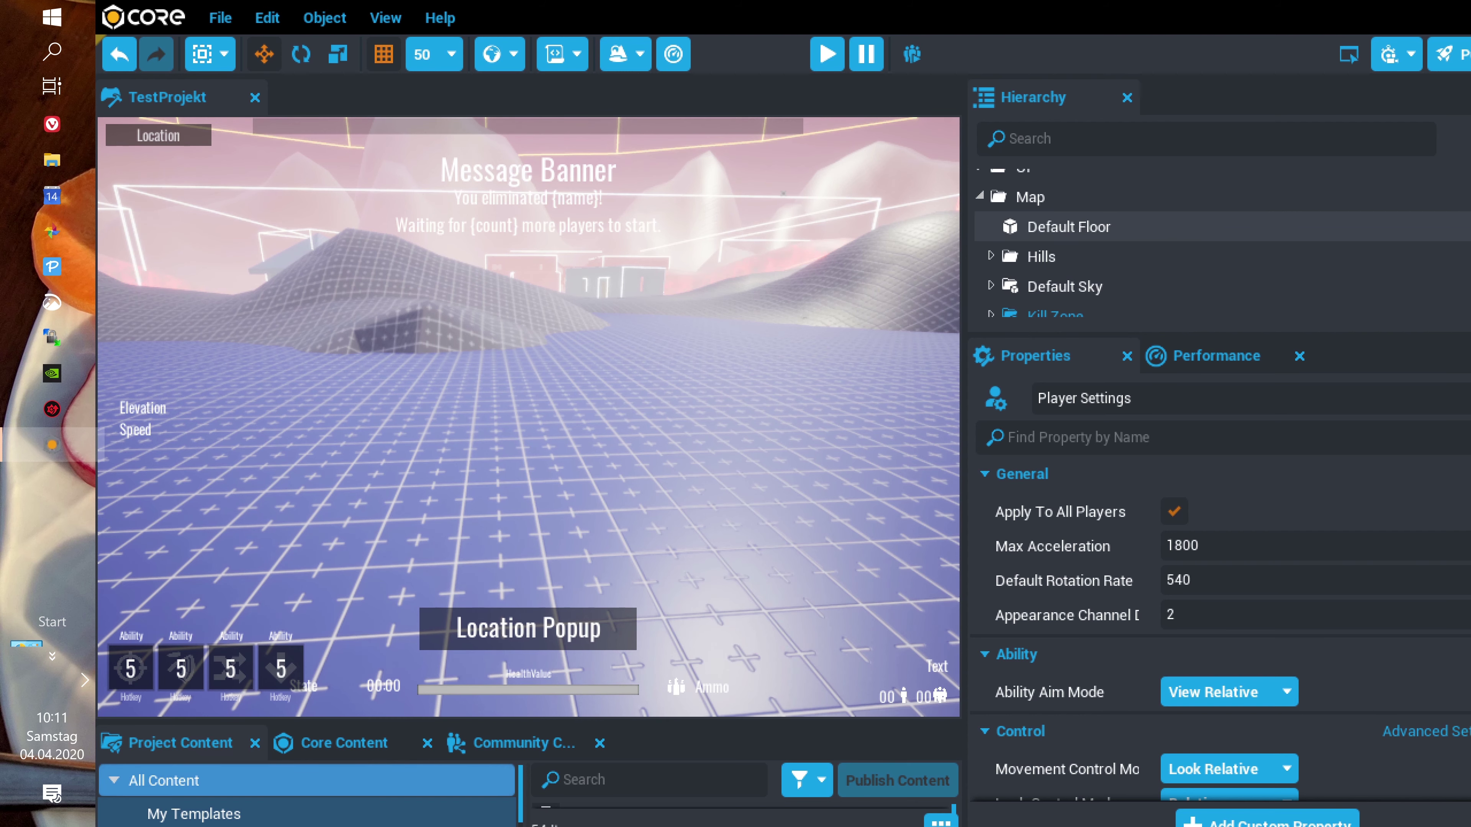
{"action": "left_click", "coordinate": [1068, 226]}
{"action": "scroll", "coordinate": [1216, 580], "scroll_direction": "down", "scroll_amount": 5}
{"action": "left_click", "coordinate": [1257, 662]}
{"action": "scroll", "coordinate": [782, 406], "scroll_direction": "down", "scroll_amount": 3}
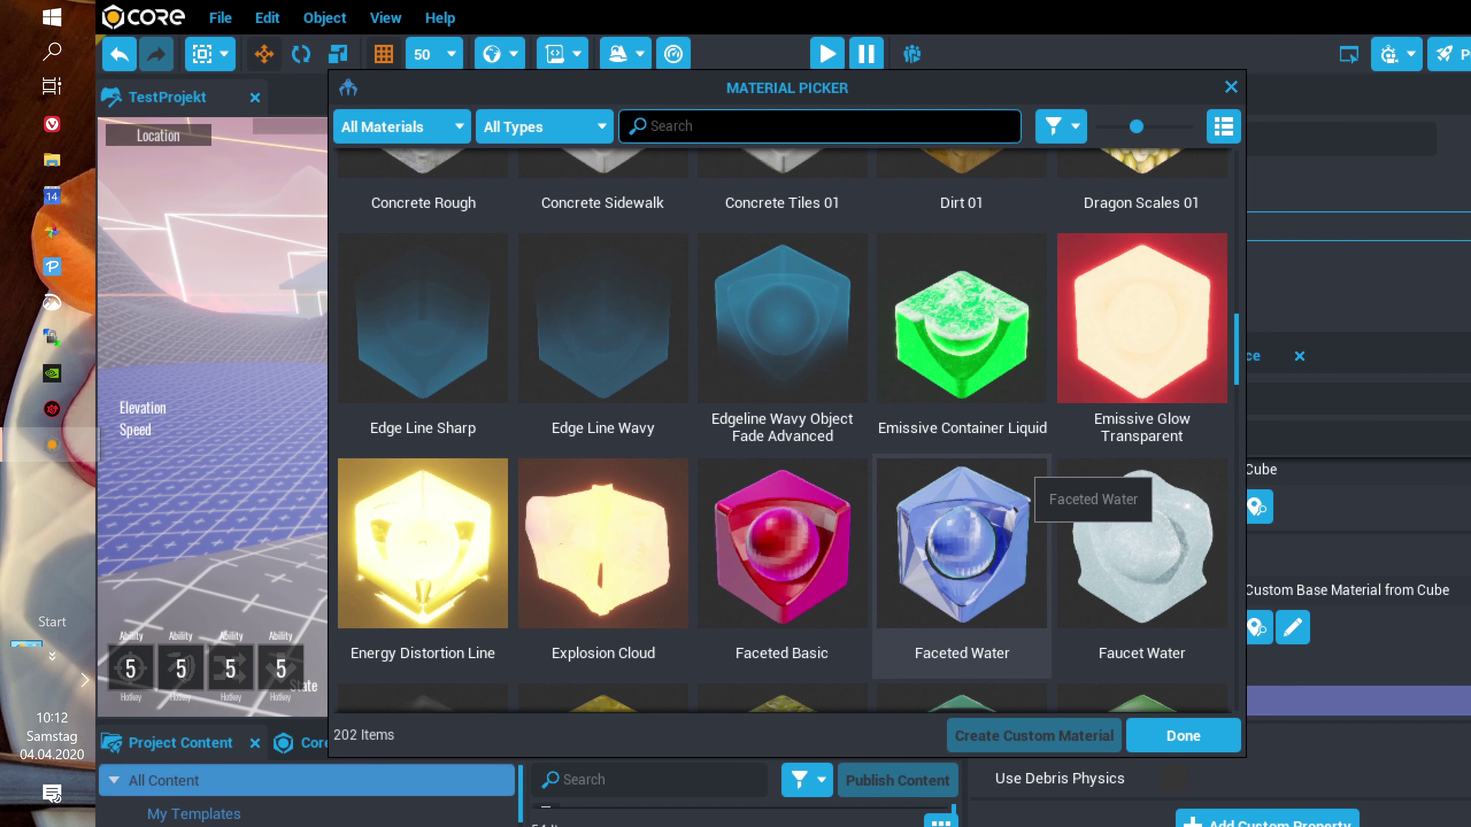
Step: Try Emissive Container Liquid, Glass 01 and Invisible, then apply Marble Tiles Square 01 to the floor
{"action": "left_click", "coordinate": [979, 313]}
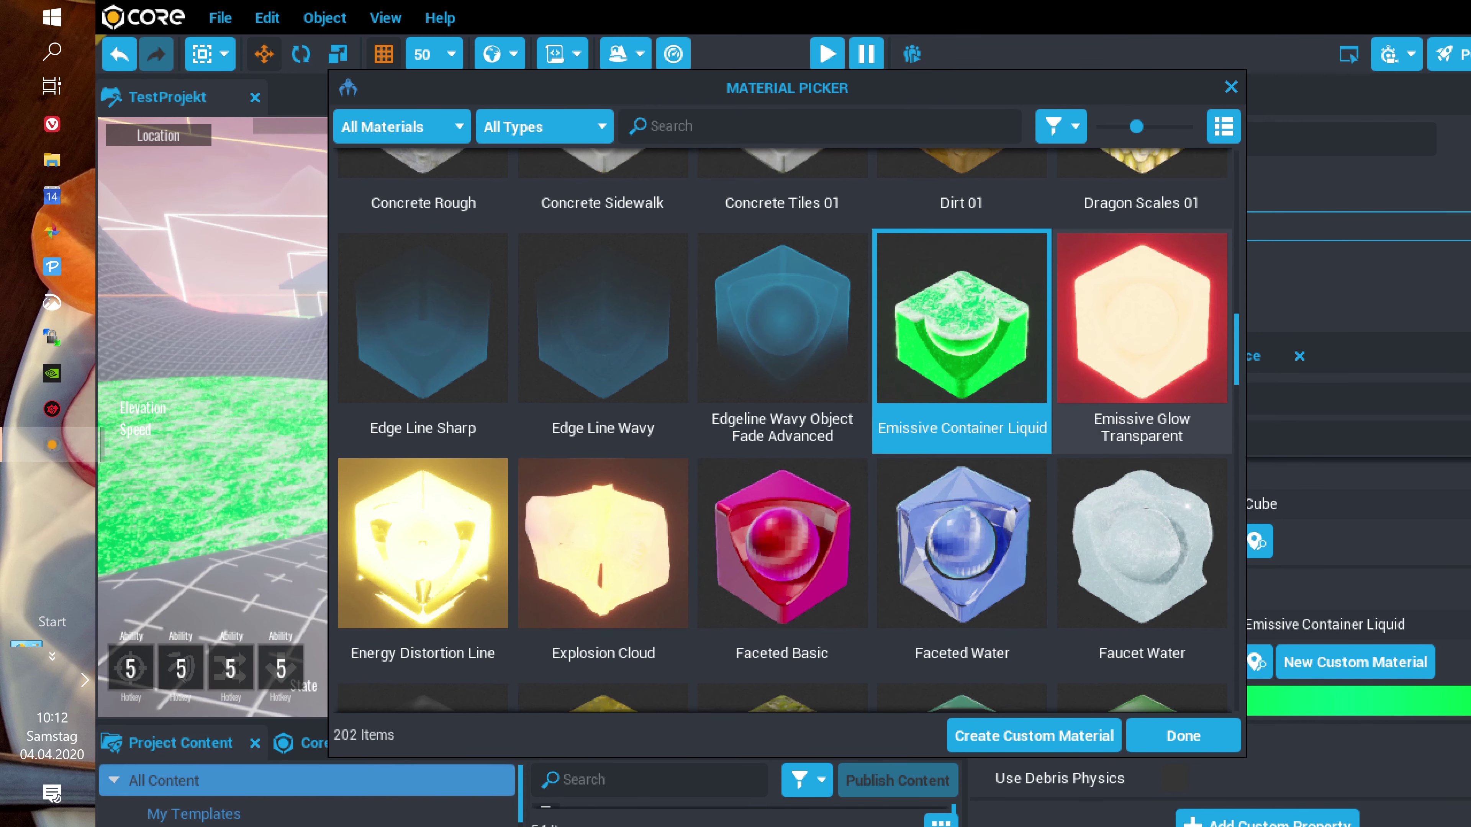
{"action": "scroll", "coordinate": [782, 580], "scroll_direction": "down", "scroll_amount": 3}
{"action": "scroll", "coordinate": [782, 580], "scroll_direction": "down", "scroll_amount": 1}
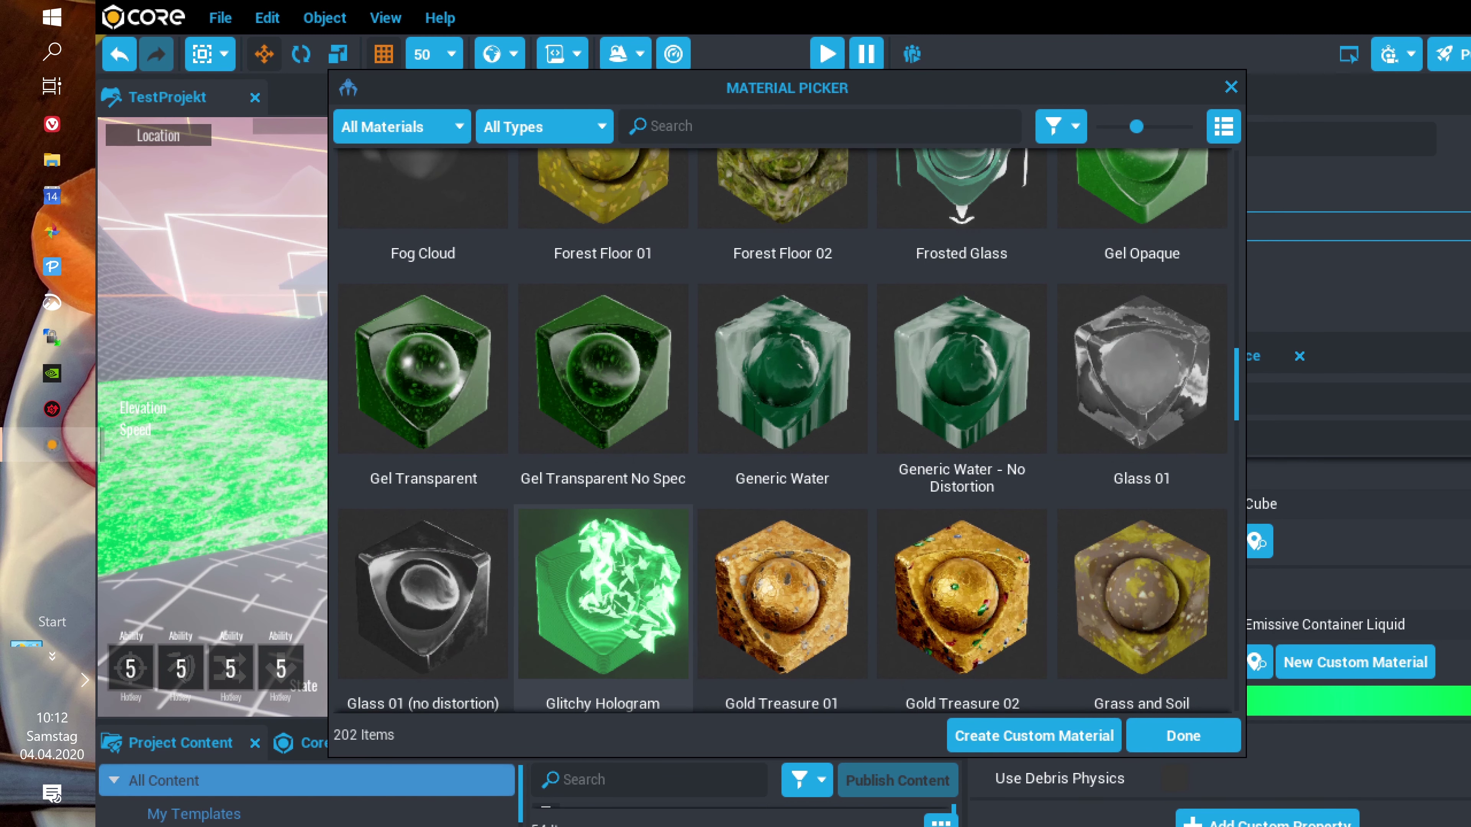
{"action": "left_click", "coordinate": [443, 611]}
{"action": "scroll", "coordinate": [782, 429], "scroll_direction": "down", "scroll_amount": 2}
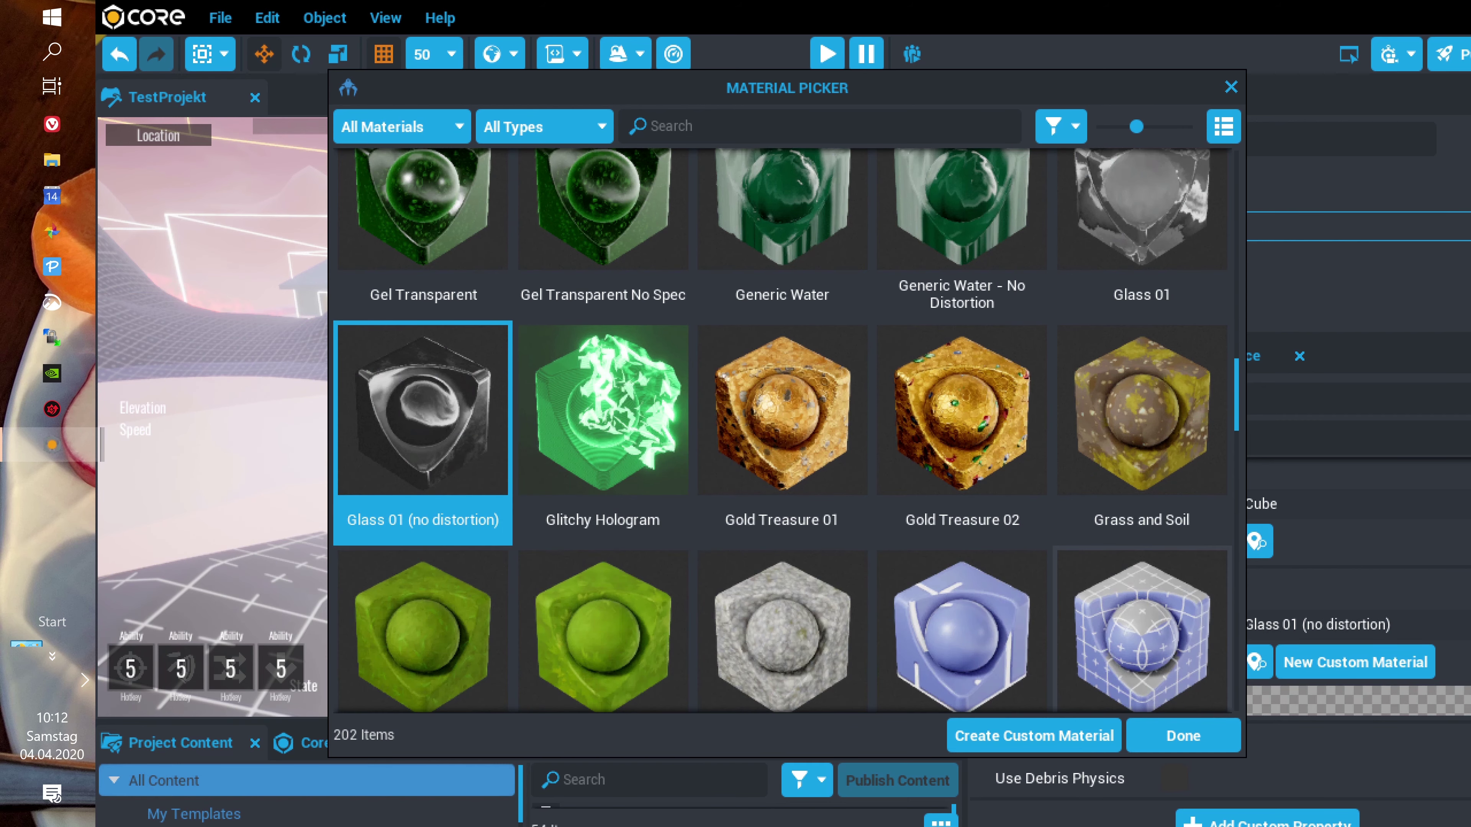
{"action": "scroll", "coordinate": [781, 428], "scroll_direction": "down", "scroll_amount": 5}
{"action": "left_click", "coordinate": [1181, 179]}
{"action": "scroll", "coordinate": [955, 406], "scroll_direction": "down", "scroll_amount": 2}
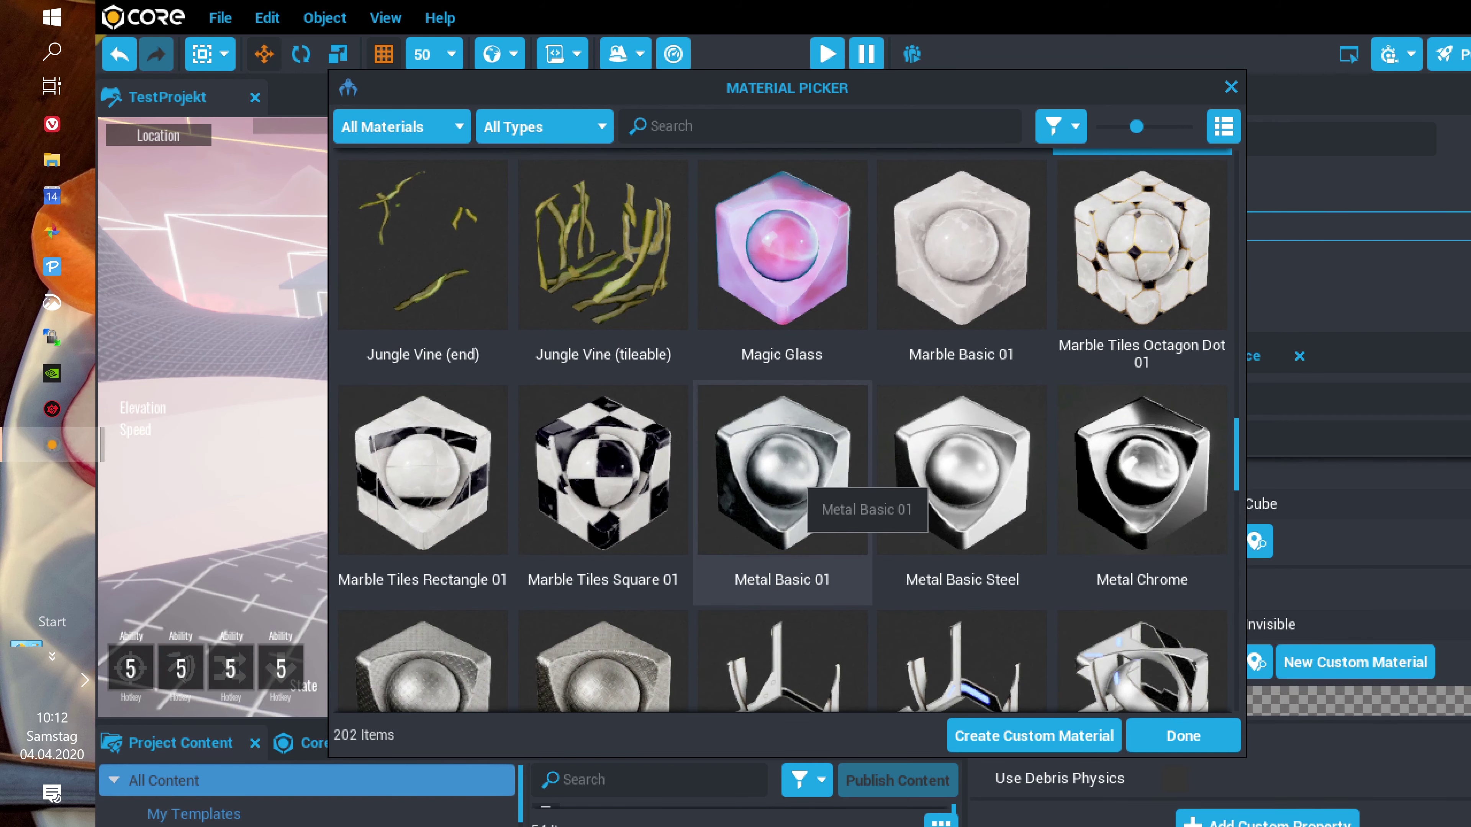
{"action": "left_click", "coordinate": [649, 493]}
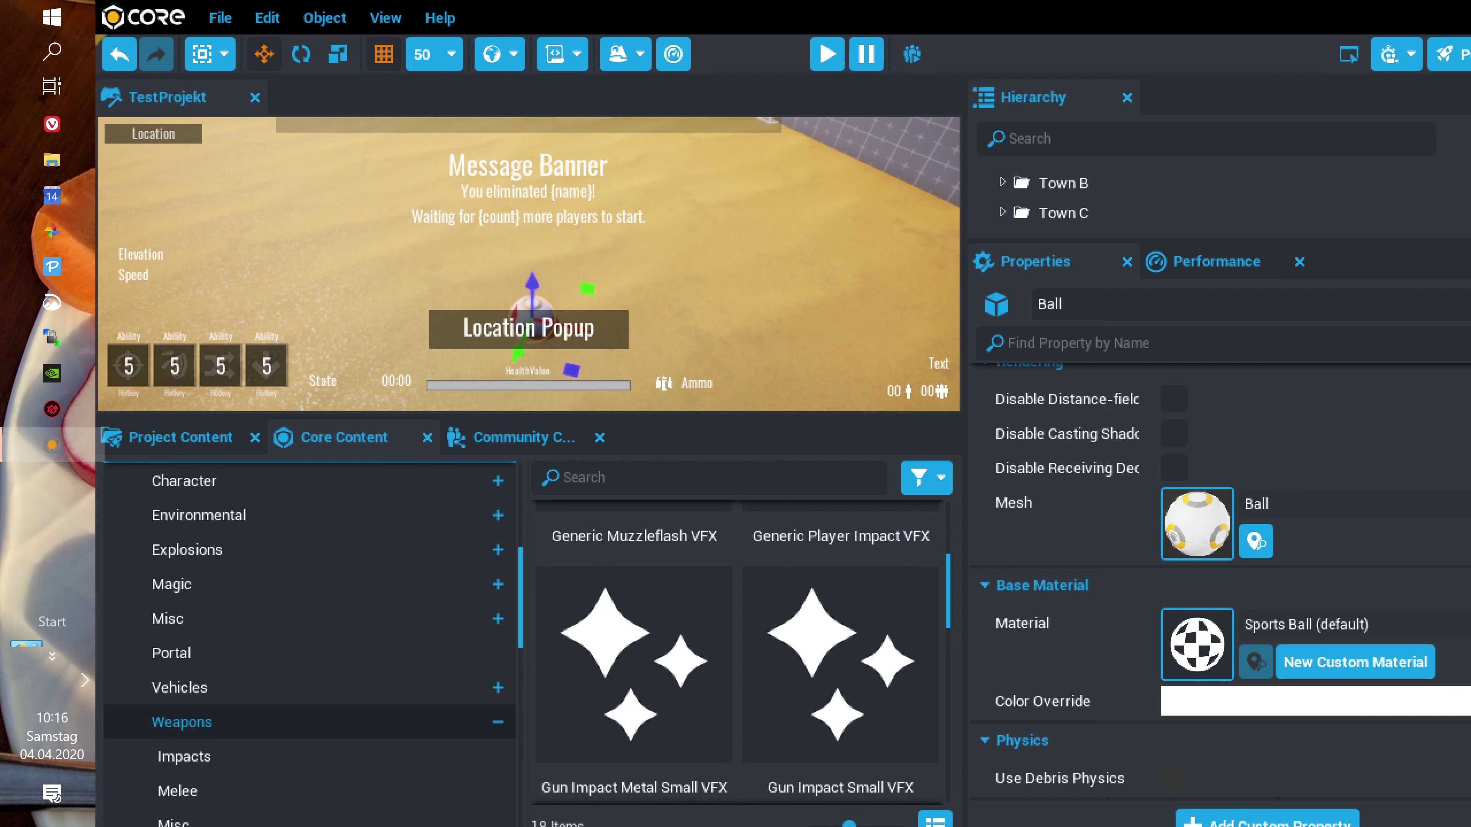
{"action": "scroll", "coordinate": [313, 568], "scroll_direction": "down", "scroll_amount": 10}
Step: List the Fabric materials in Core Content, then leave the TestProjekt editor for the main menu
{"action": "scroll", "coordinate": [309, 638], "scroll_direction": "up", "scroll_amount": 5}
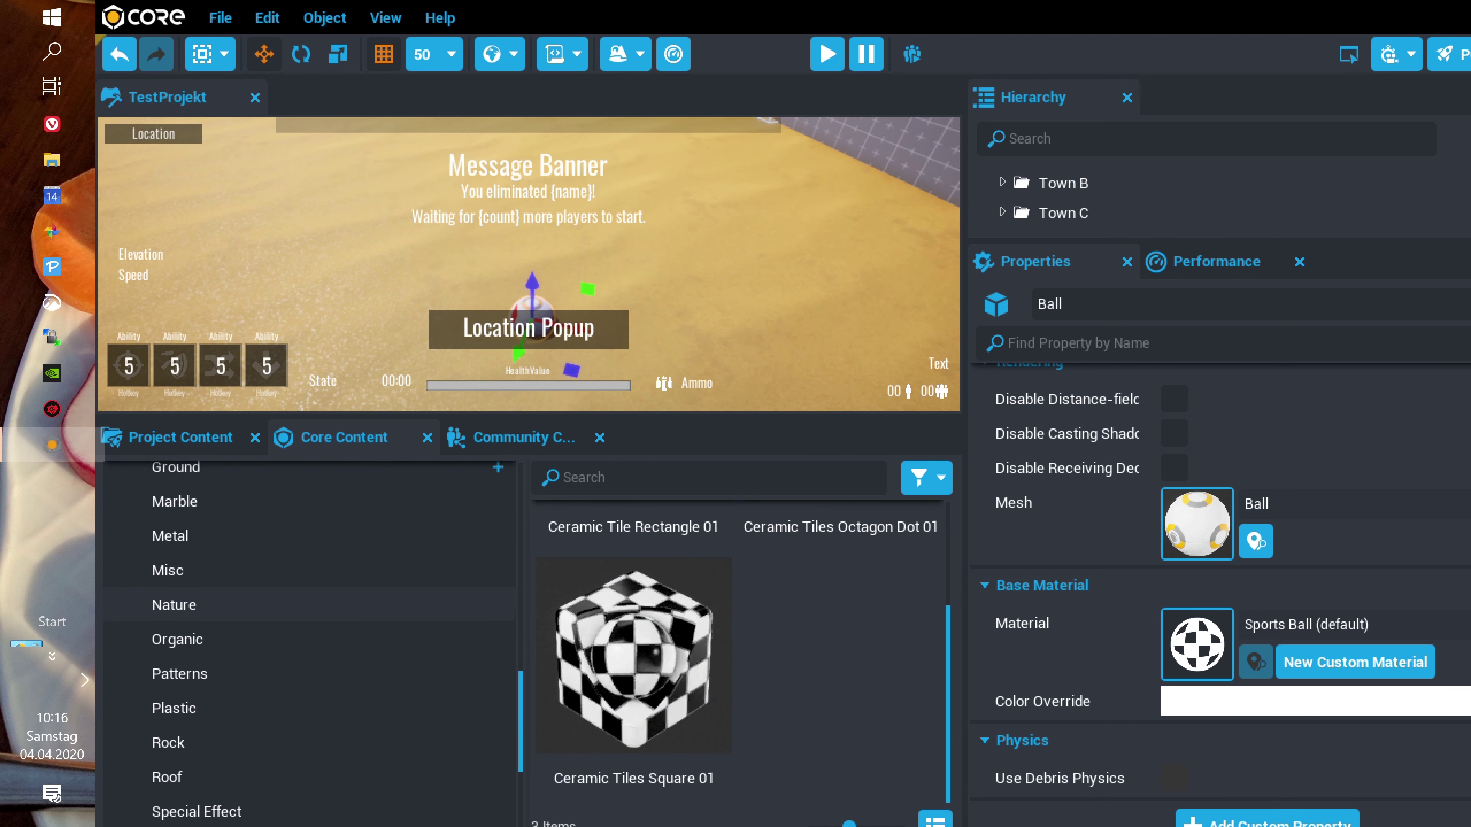
{"action": "left_click", "coordinate": [172, 511]}
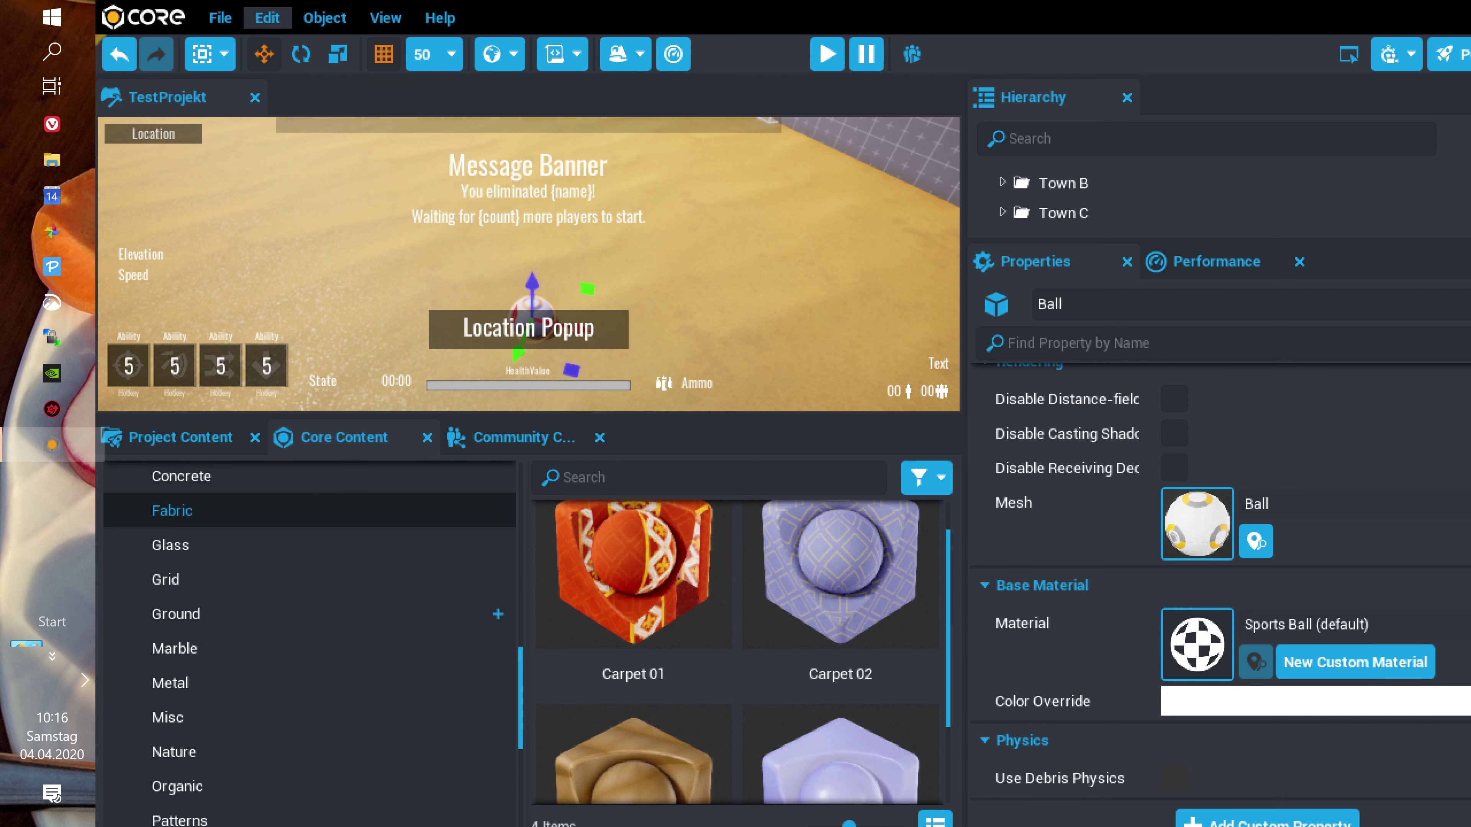
{"action": "left_click", "coordinate": [220, 17]}
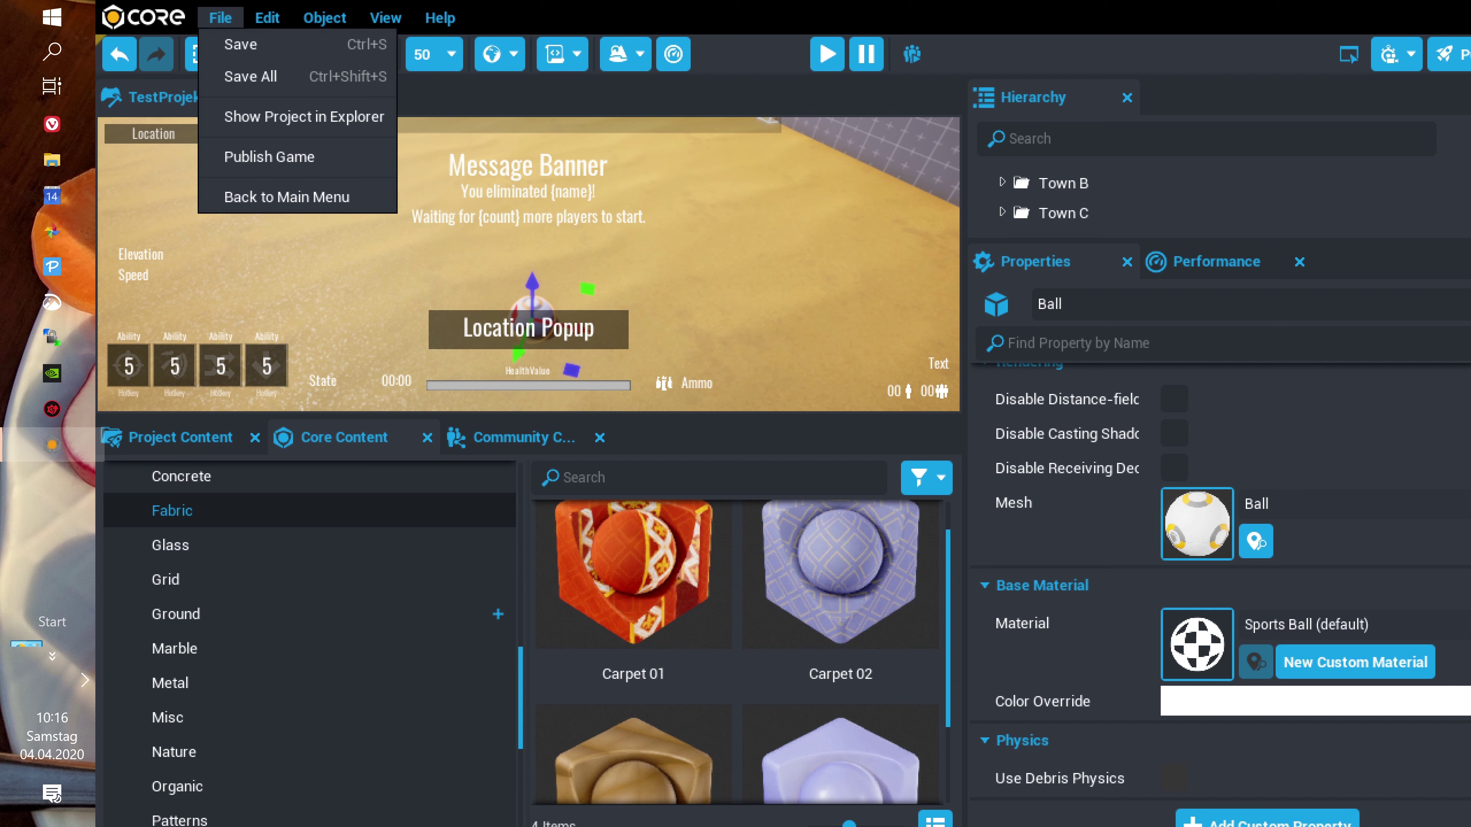
{"action": "key", "text": "Escape"}
{"action": "key", "text": "Escape"}
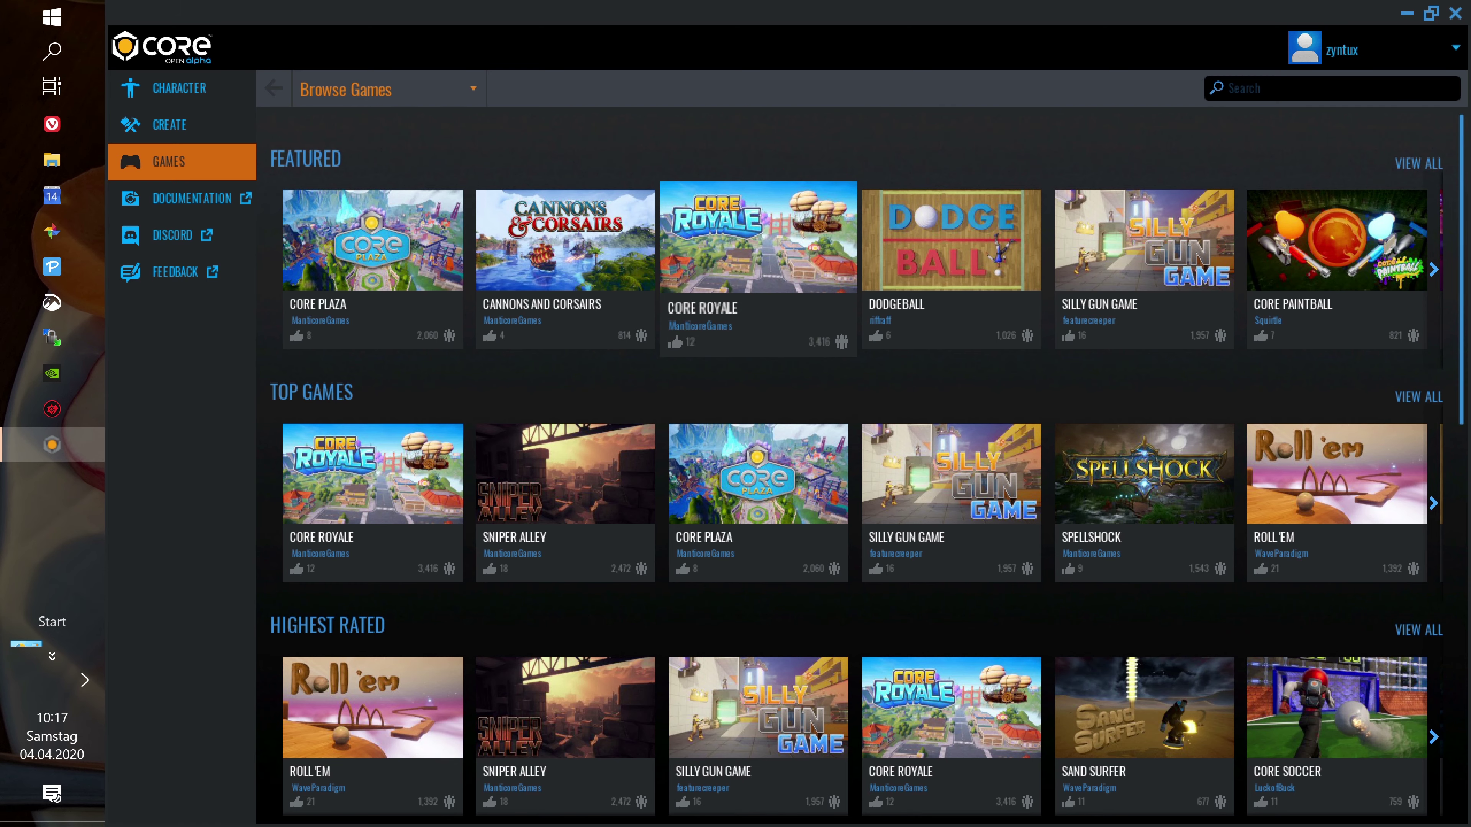
{"action": "scroll", "coordinate": [371, 394], "scroll_direction": "down", "scroll_amount": 10}
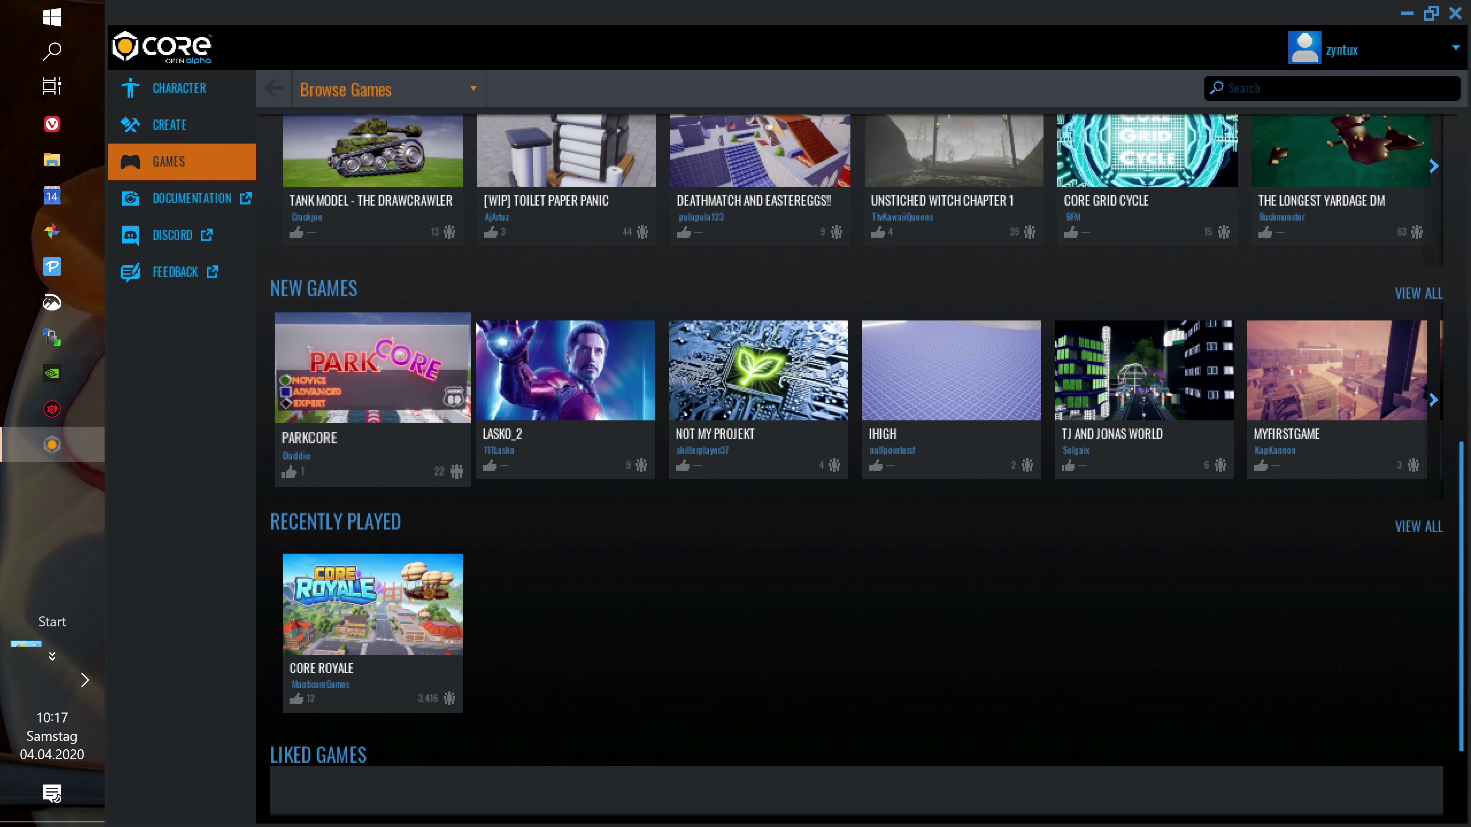